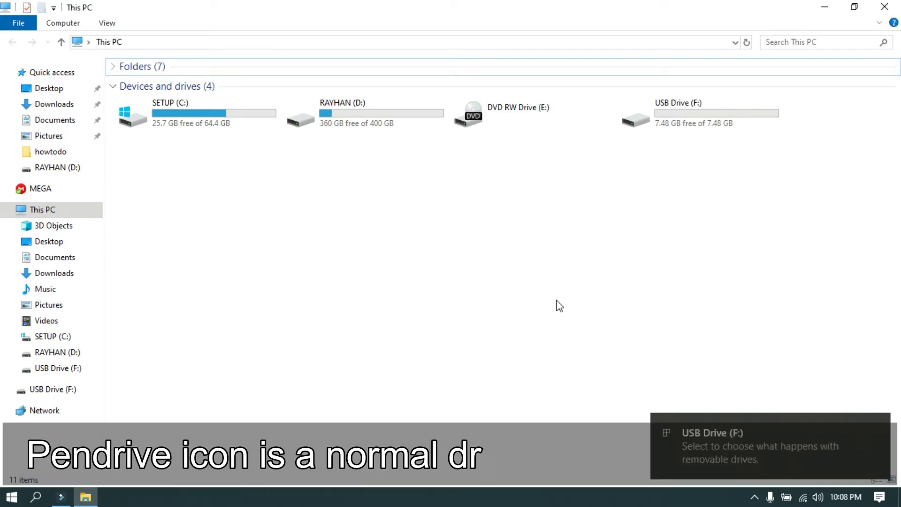
Step: Open USB Drive (F:) to check its contents, and return to This PC
right_click(438, 267)
left_click(462, 324)
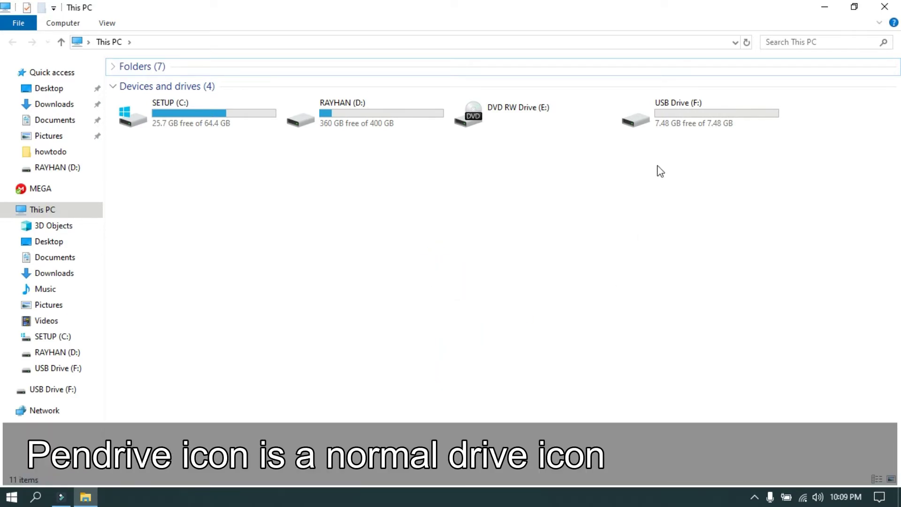
double_click(650, 111)
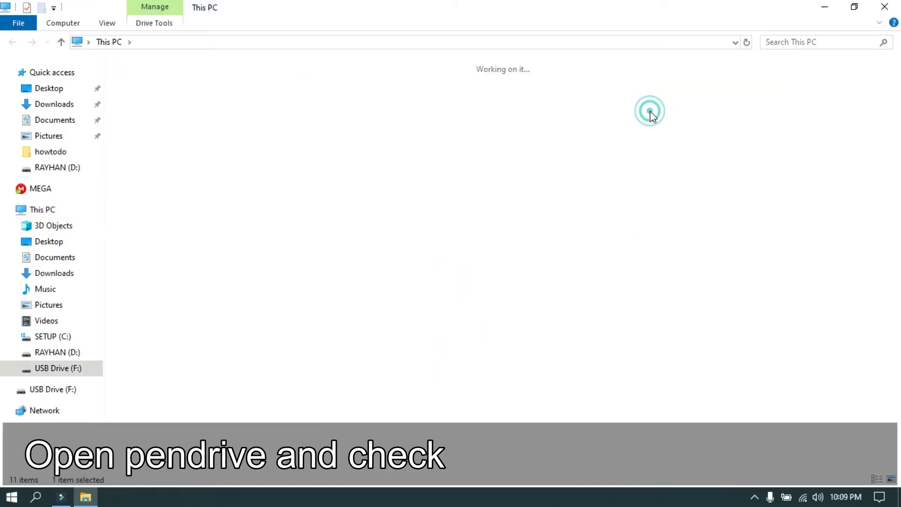
left_click(61, 41)
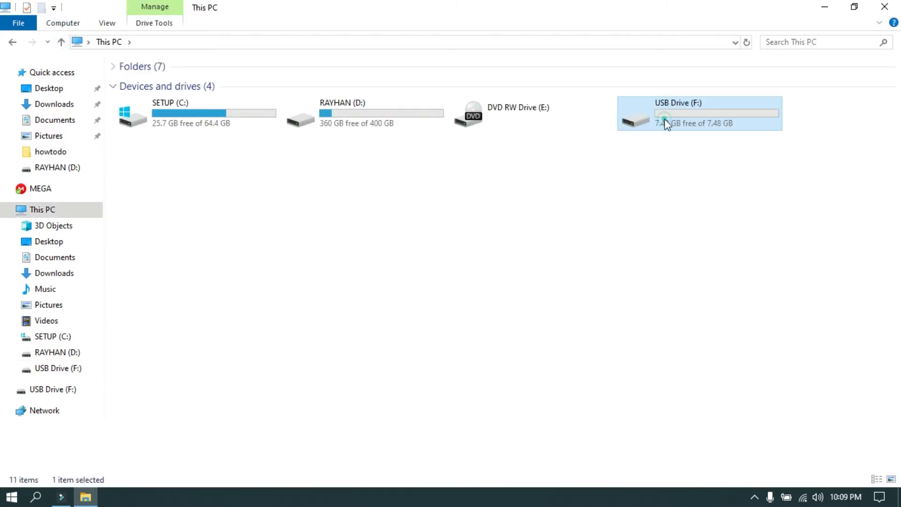
Step: Quick-format USB Drive (F:) as FAT32 with a 4096-byte allocation unit size, and close the format window
right_click(665, 119)
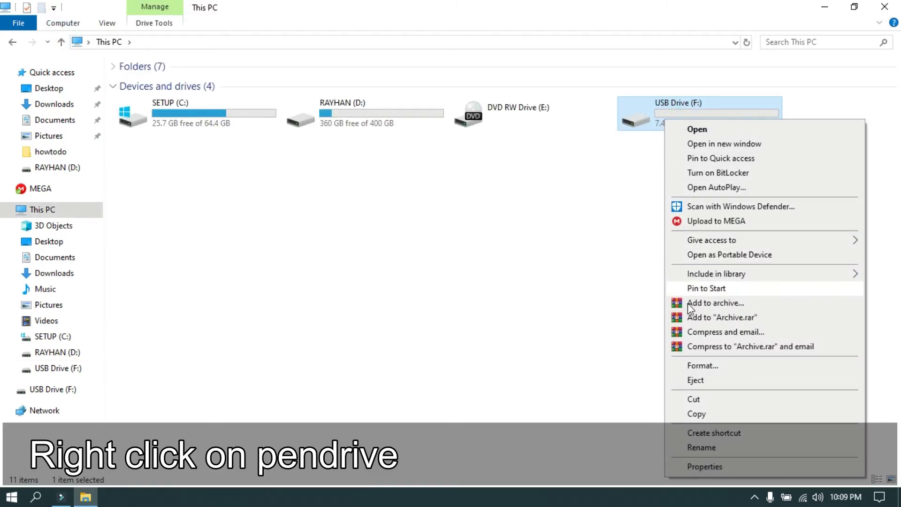
left_click(688, 367)
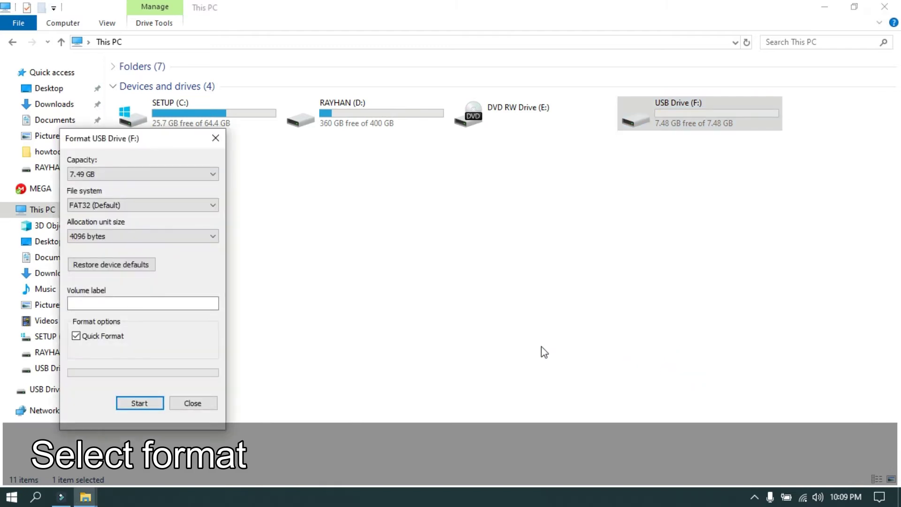
left_click(139, 137)
left_click_drag(139, 137, 447, 117)
left_click(447, 382)
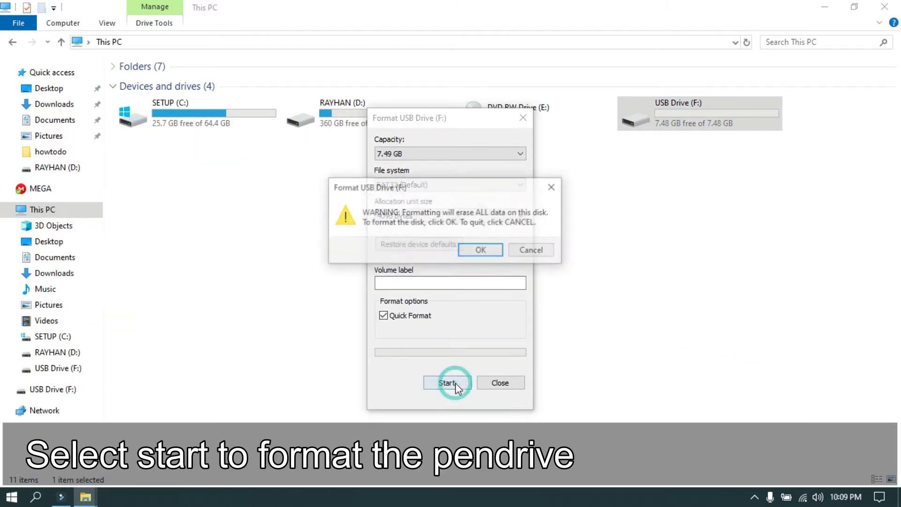
left_click(476, 254)
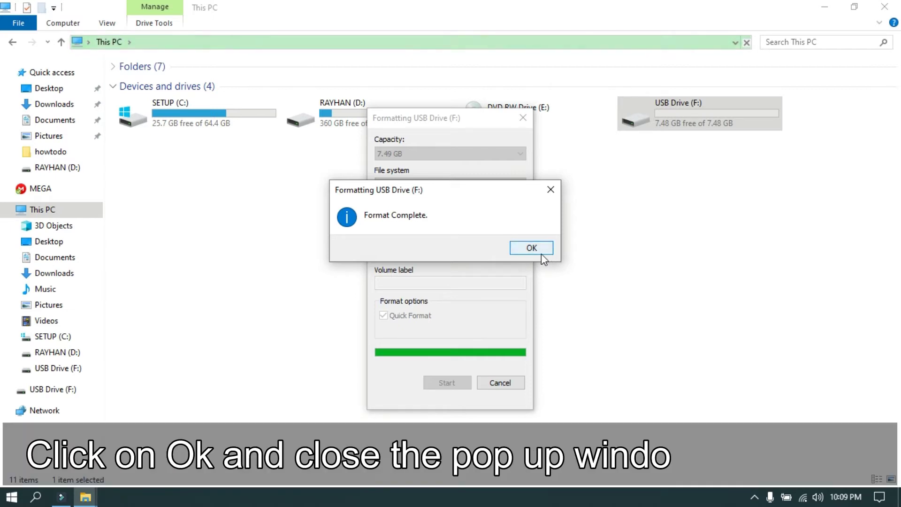
left_click(540, 251)
left_click(510, 382)
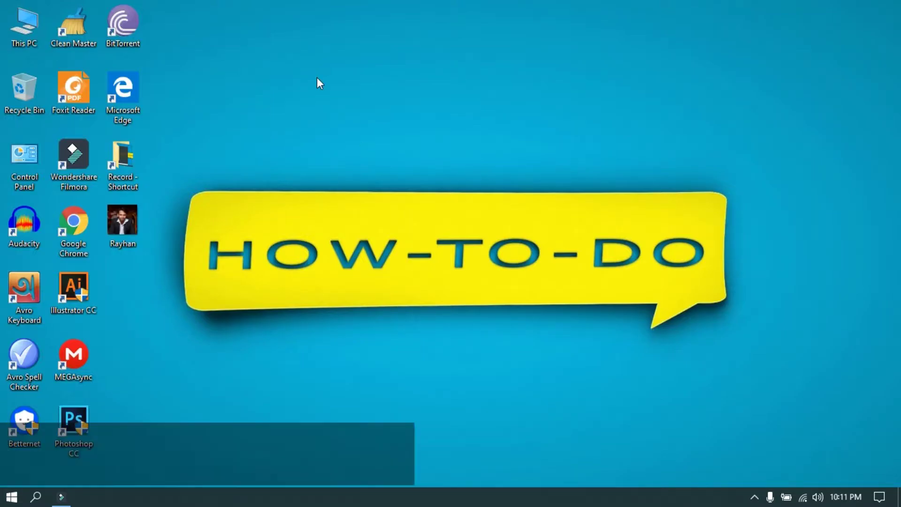
Step: Refresh the desktop, check the USB drive's icon in This PC, and close the window
right_click(317, 77)
left_click(346, 114)
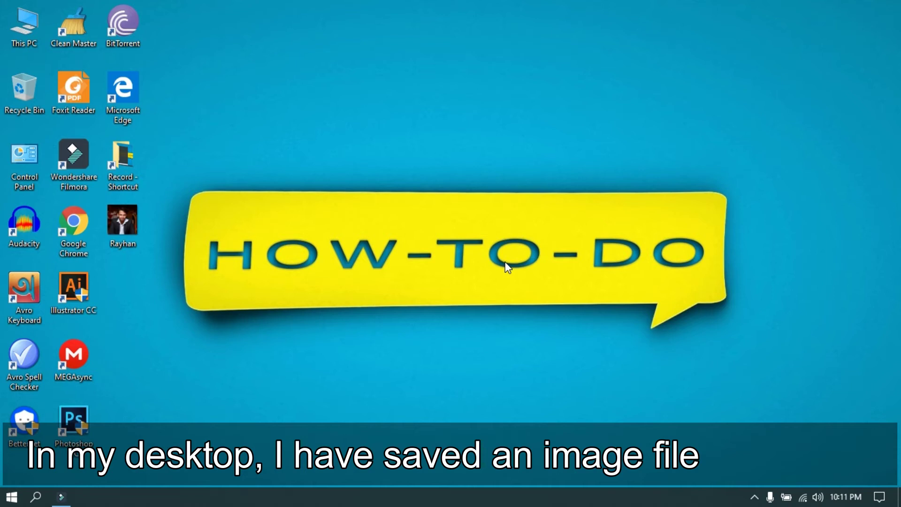
double_click(17, 22)
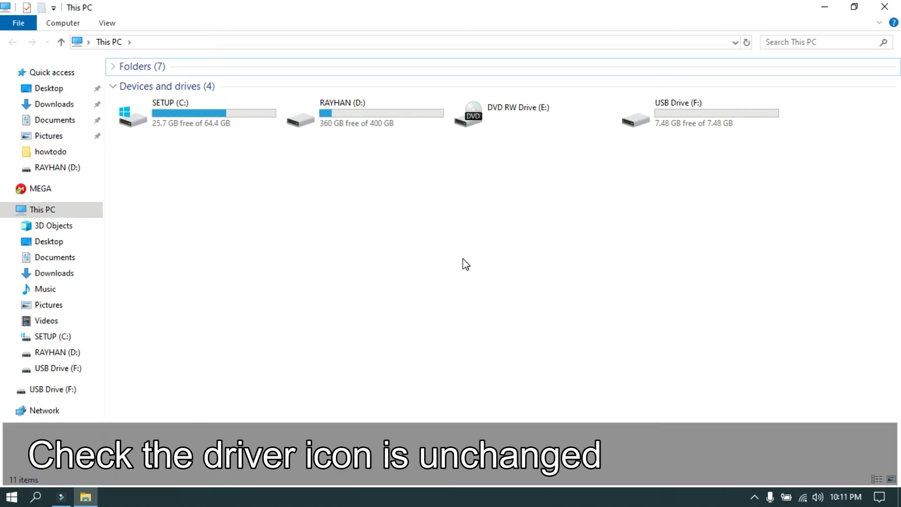
left_click(885, 6)
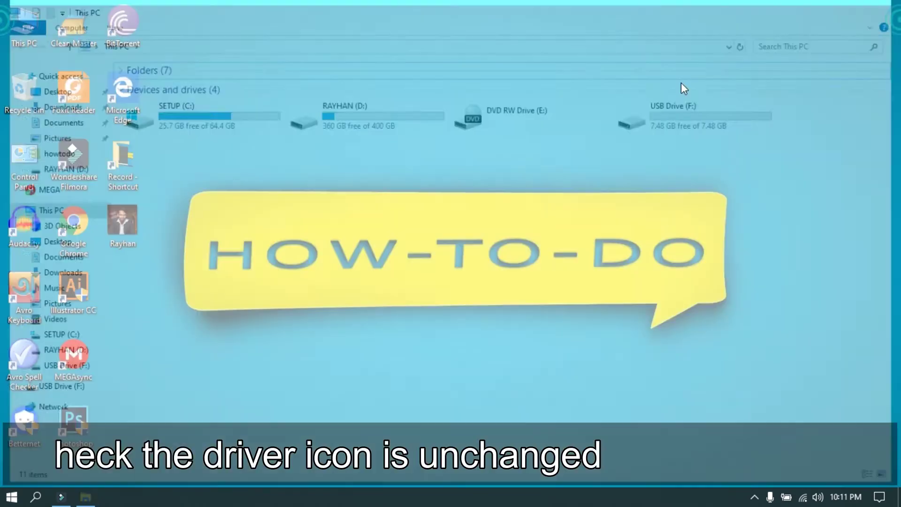
Step: Open the portrait image on the desktop for editing in Paint
right_click(116, 229)
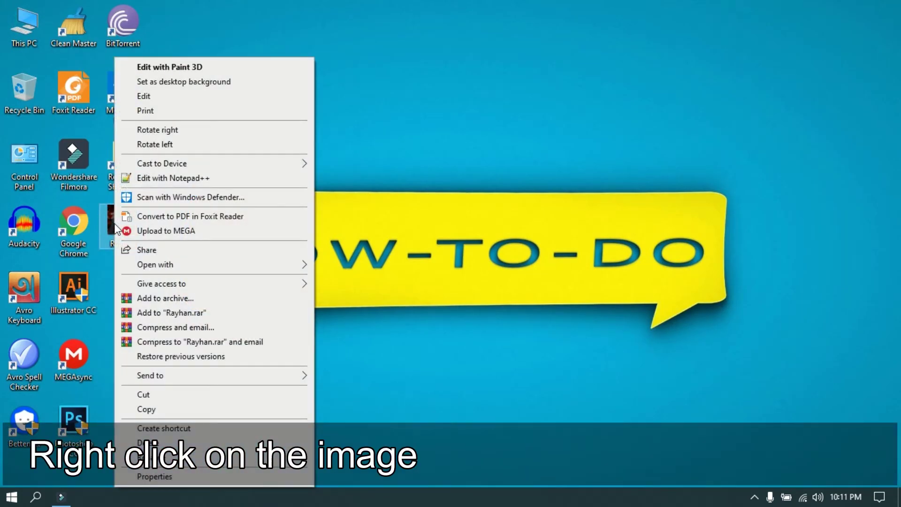
left_click(141, 96)
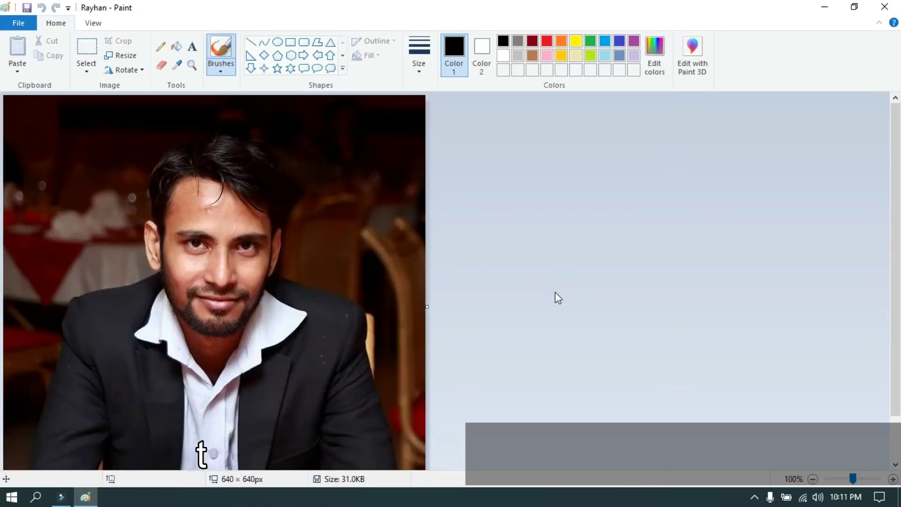
scroll(1, 153, "down", 1)
scroll(2, 153, "up", 1)
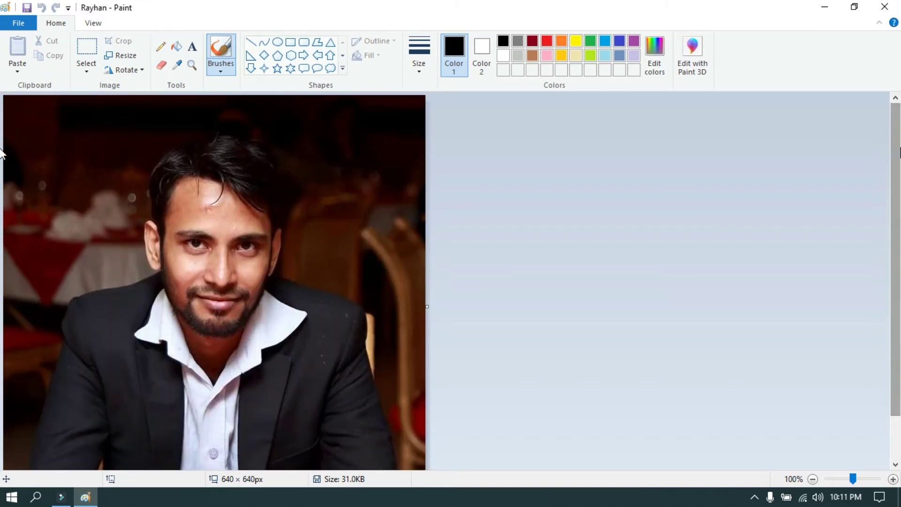
Step: Save the portrait to the Desktop as a 24-bit BMP picture with 2 appended to its file name, and close Paint
left_click(18, 23)
mouse_move(45, 133)
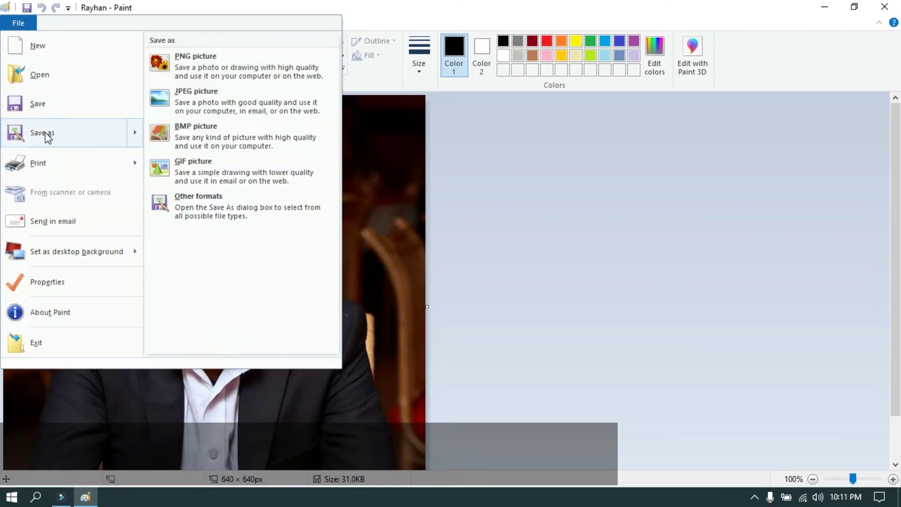
left_click(212, 134)
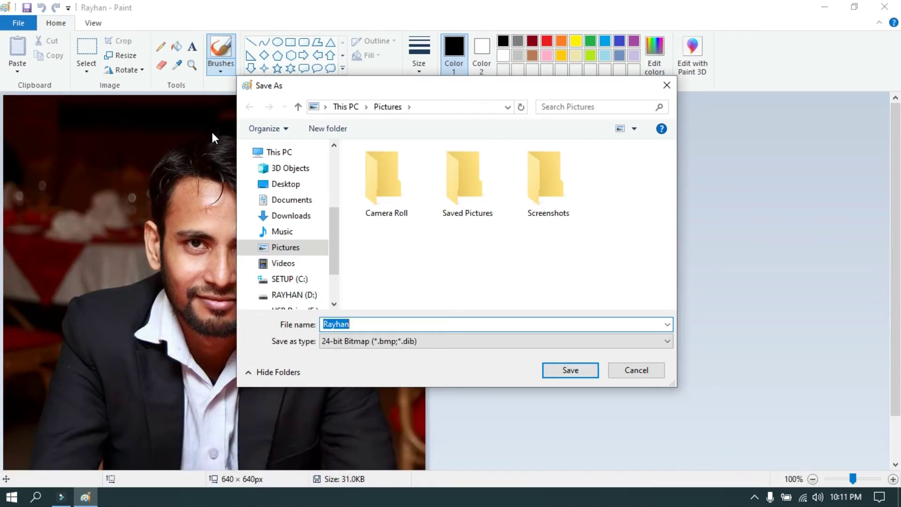
left_click(290, 184)
left_click(382, 329)
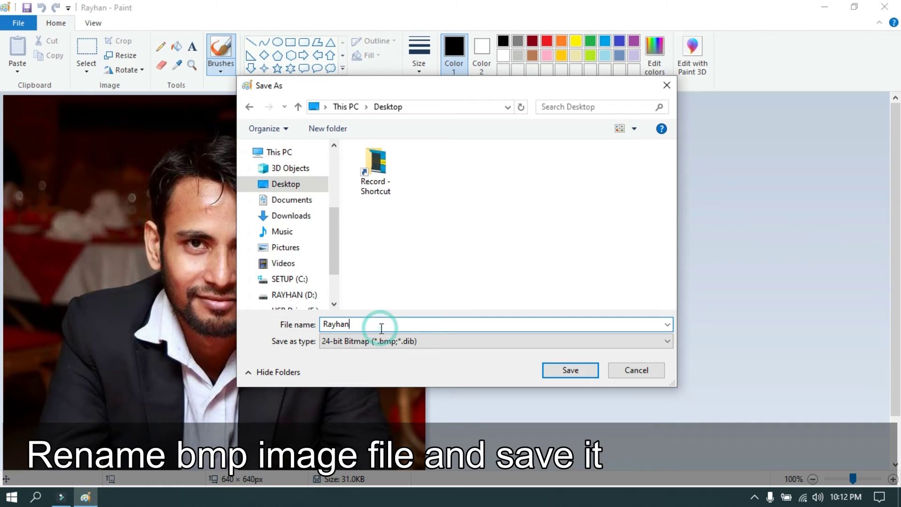
type("2")
left_click(570, 370)
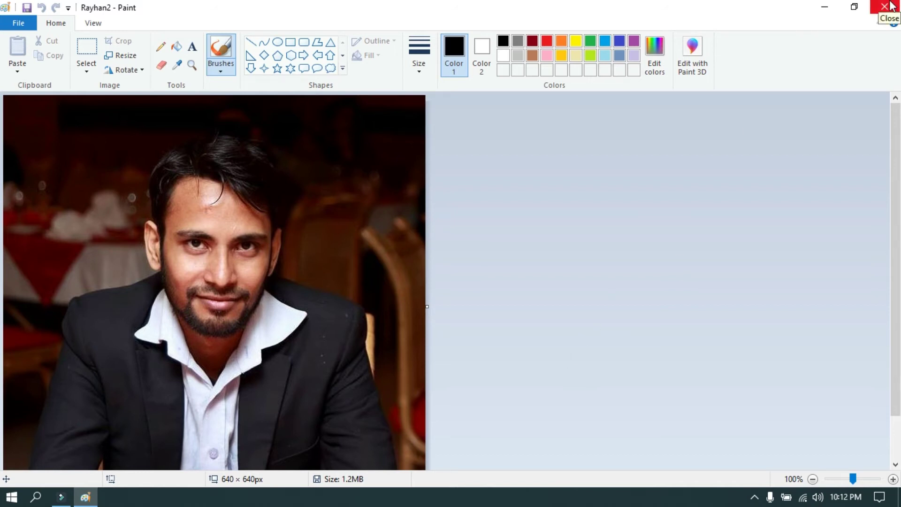
left_click(889, 6)
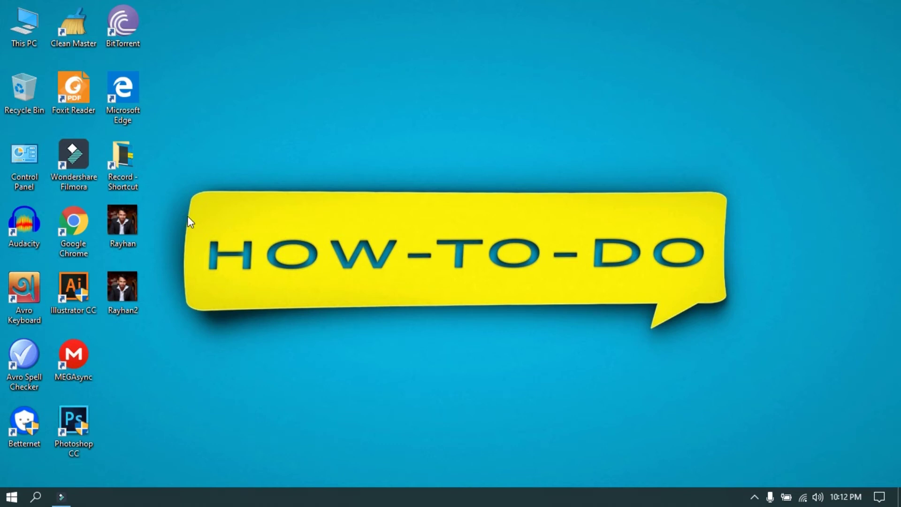
Step: Create a new text document on the desktop and open it in Notepad
right_click(340, 136)
left_click(357, 175)
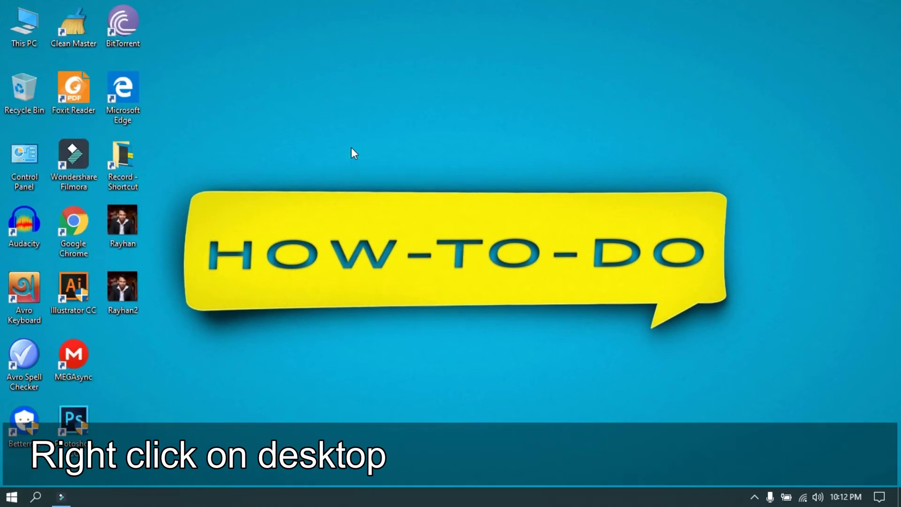
right_click(352, 147)
mouse_move(377, 287)
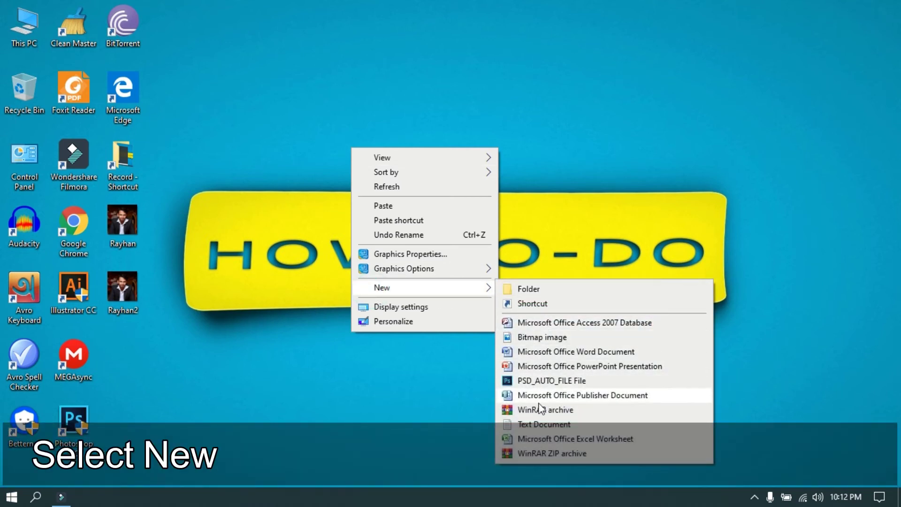
left_click(540, 425)
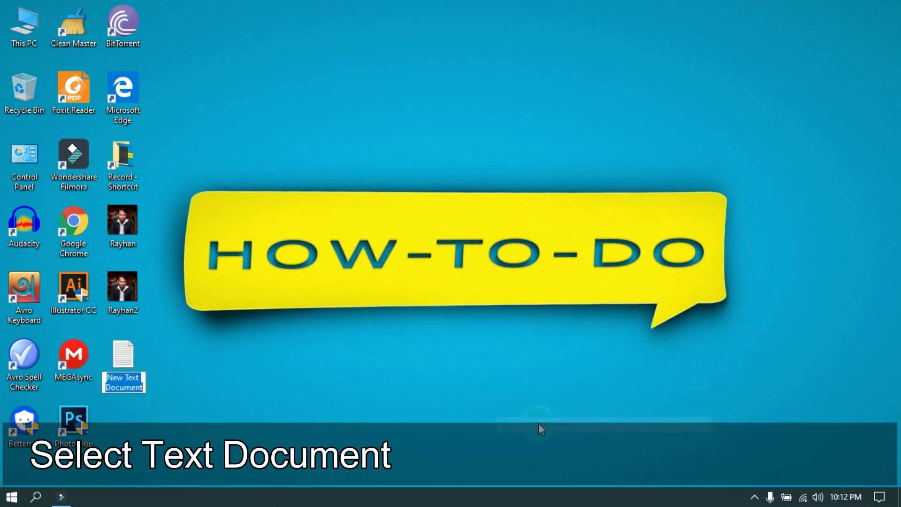
left_click(373, 280)
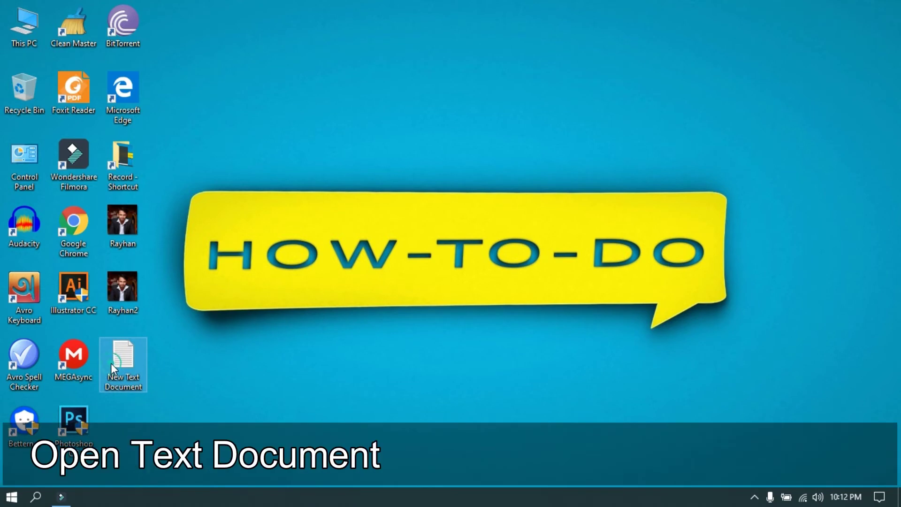
right_click(111, 363)
left_click(178, 13)
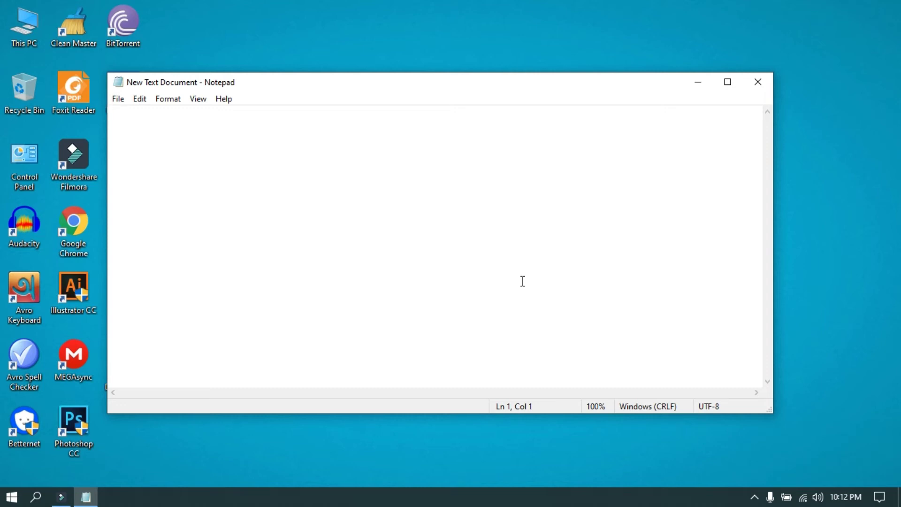
Step: Write [autorun] on the first line and icon= followed by the bitmap's file name with the .bmp extension on the second
type("[")
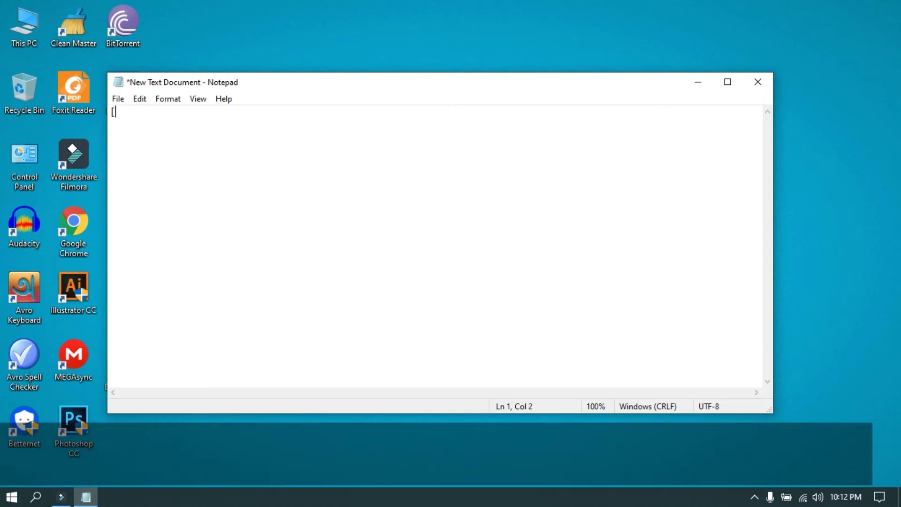
type("autorun")
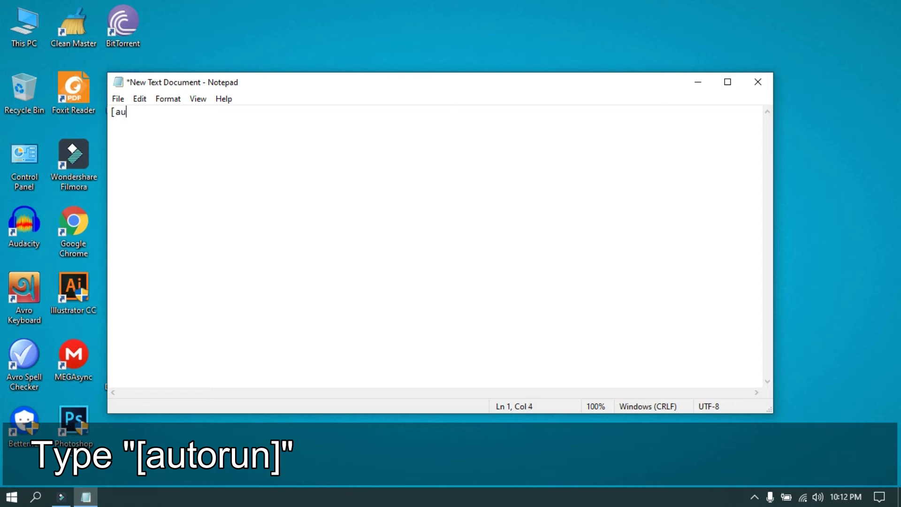
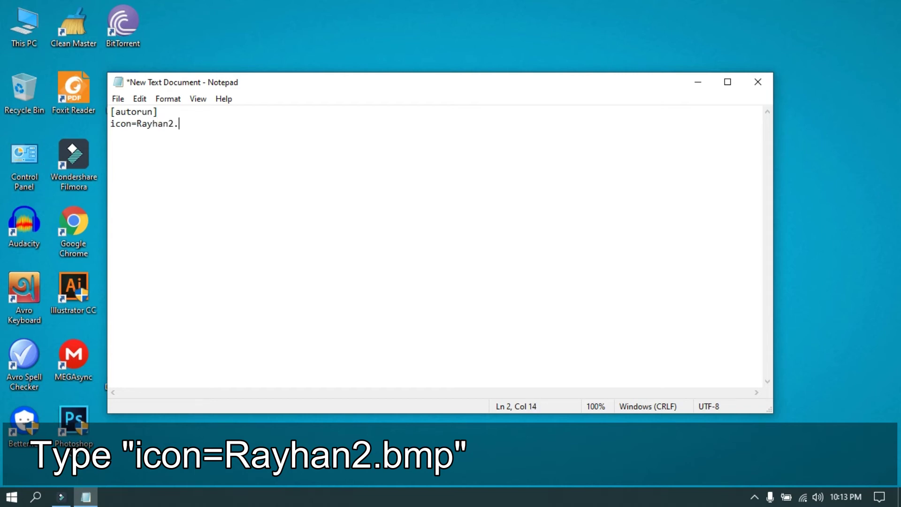
type("bmp")
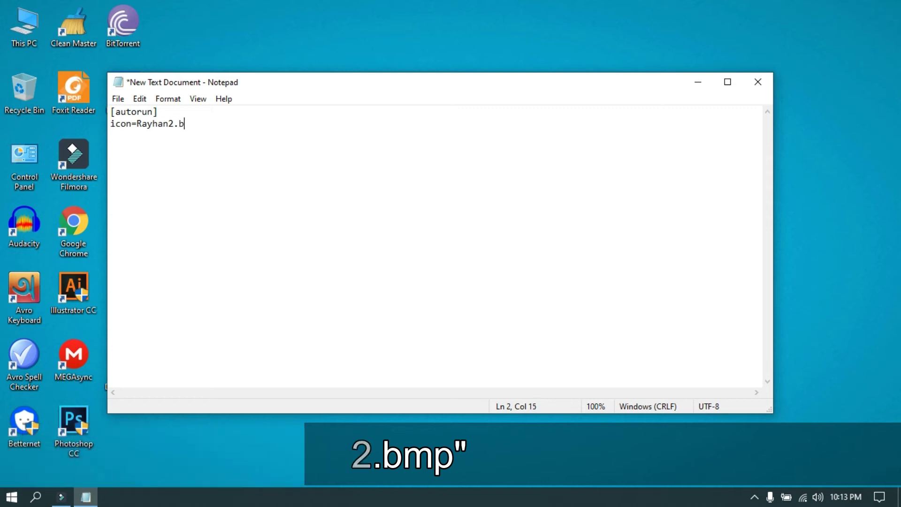
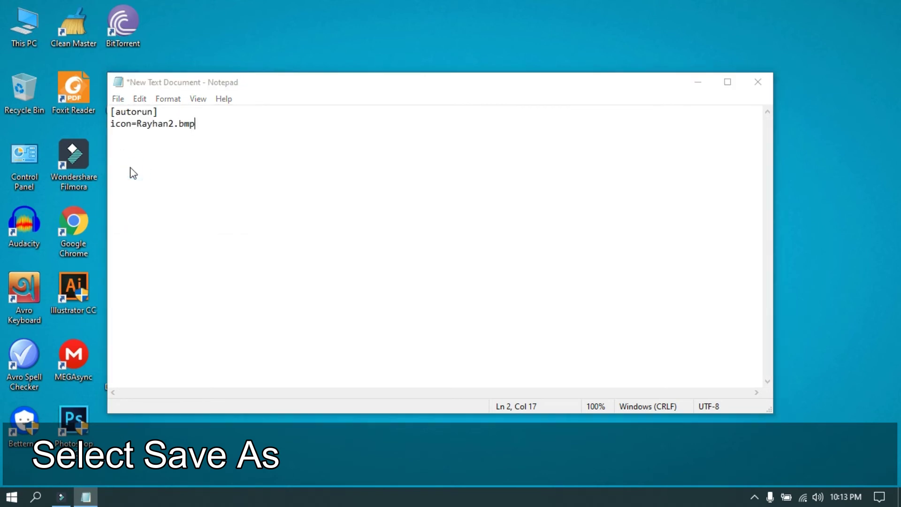
Step: Save the document to the Desktop under the name autorun with the file type set to All Files
left_click(169, 215)
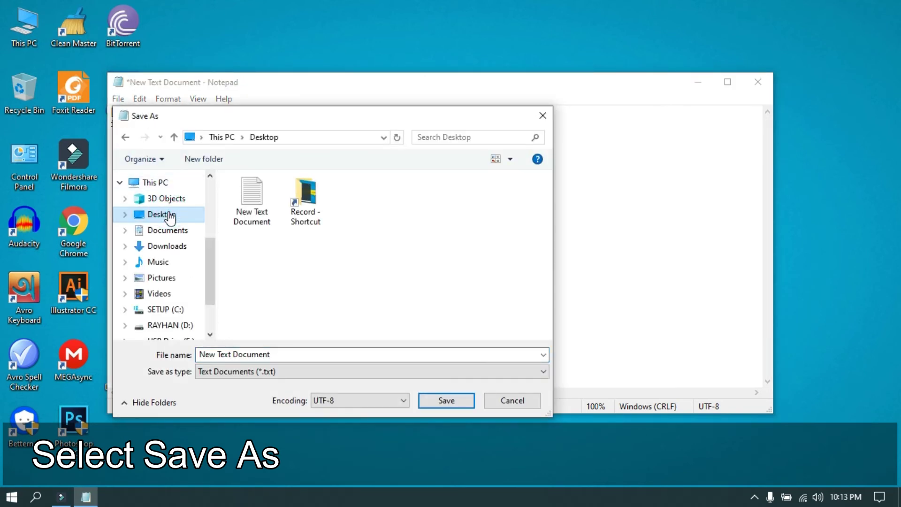
left_click(257, 372)
left_click(246, 395)
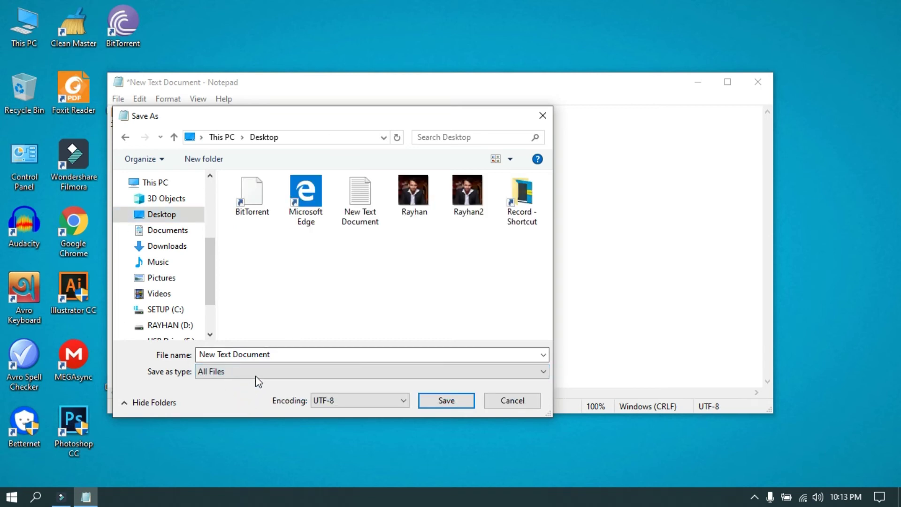
double_click(289, 350)
left_click(288, 350)
left_click_drag(289, 350, 190, 355)
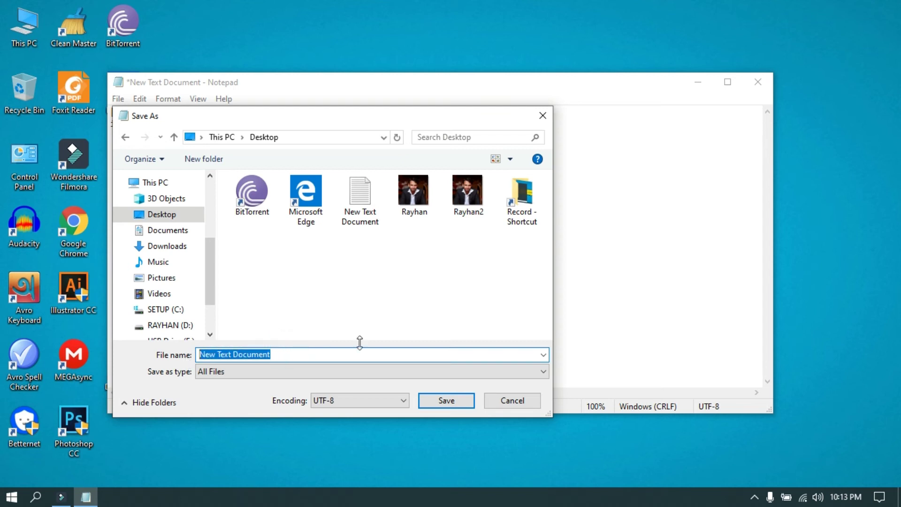
type("a")
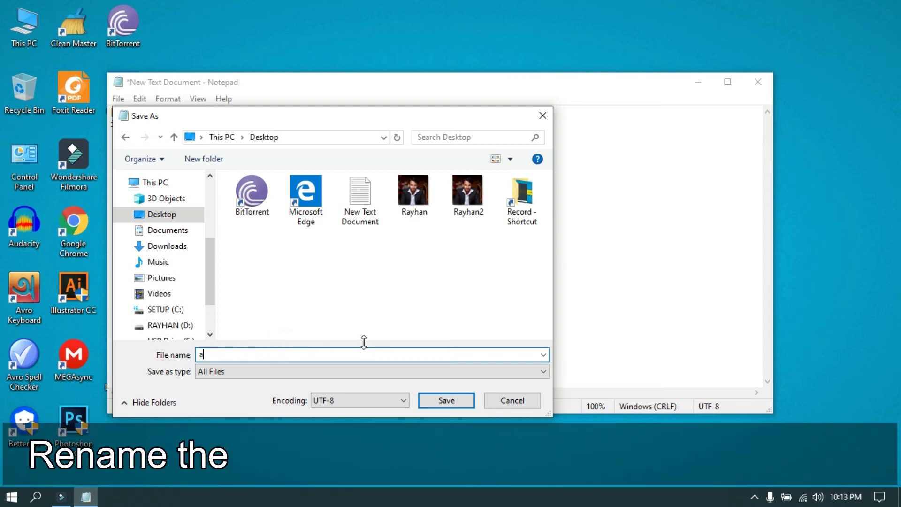
type("uto")
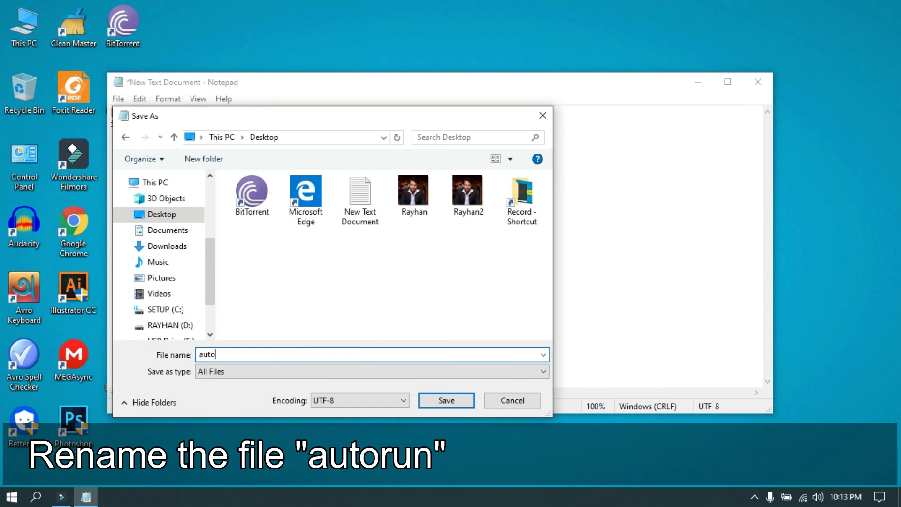
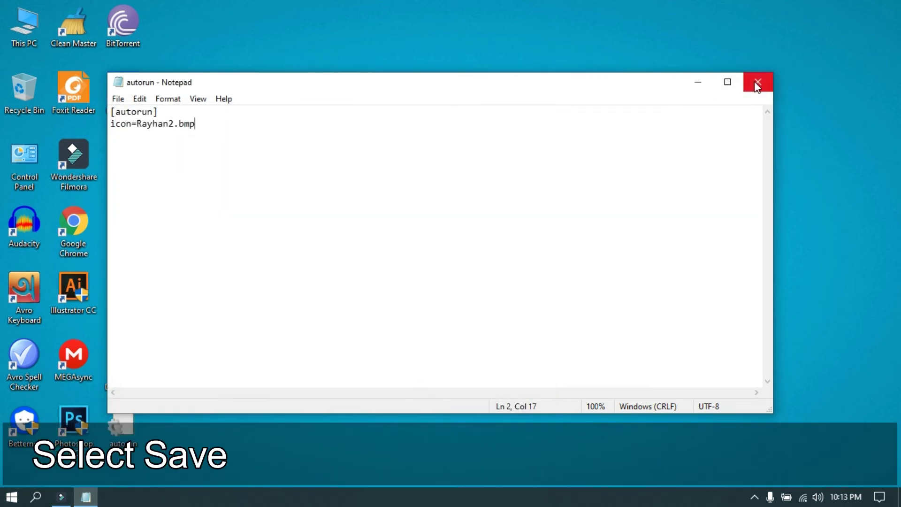
Step: Close the saved autorun document and open USB Drive (F:) in File Explorer
left_click(757, 82)
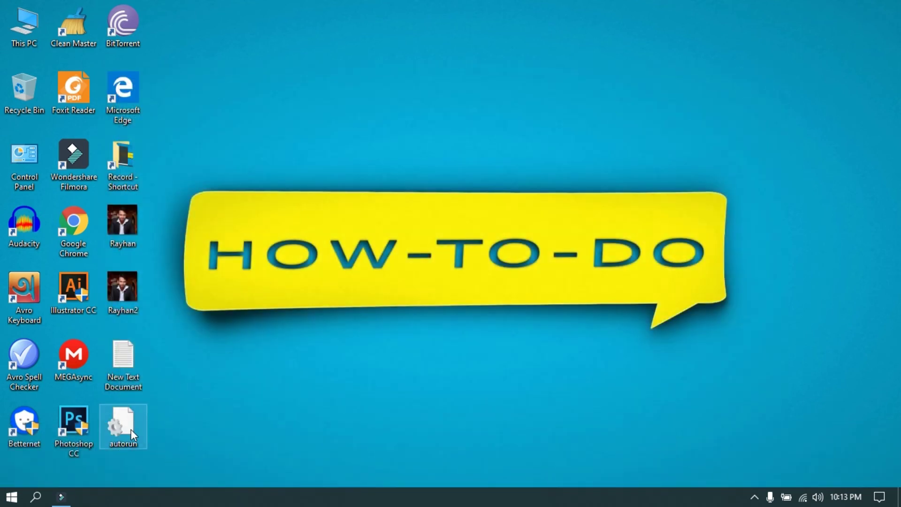
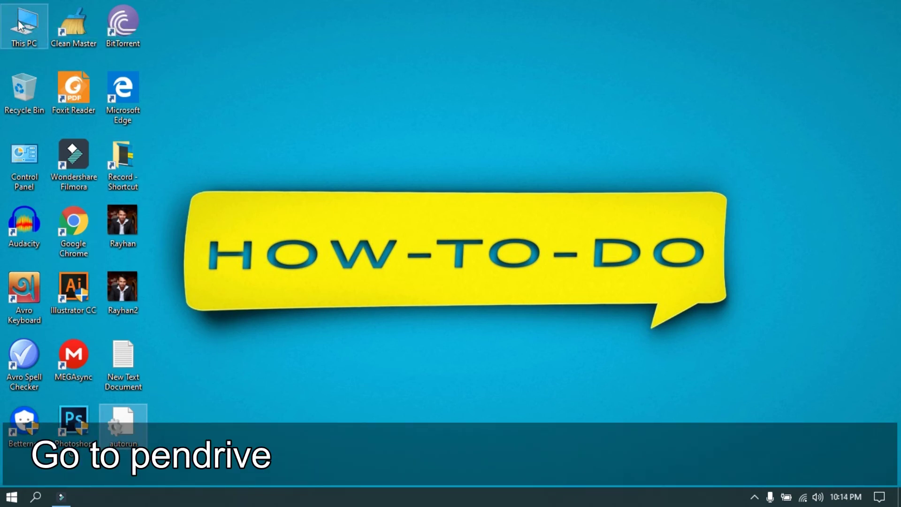
left_click(23, 27)
key("Return")
double_click(688, 117)
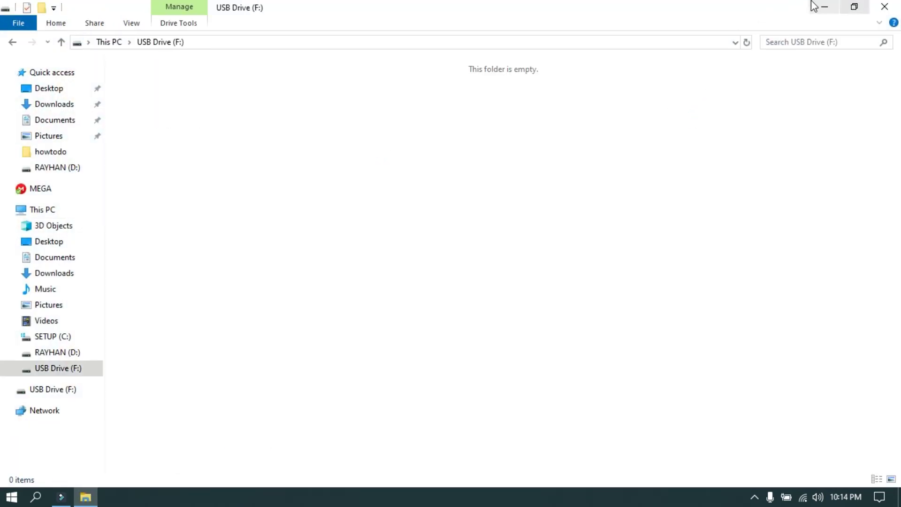
Step: Copy the portrait bitmap and the autorun file from the desktop into USB Drive (F:), and return to This PC
left_click(824, 8)
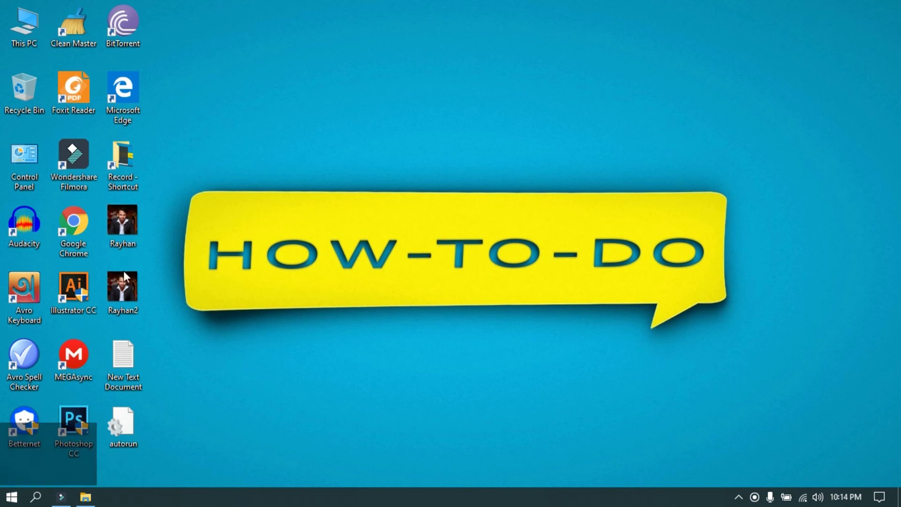
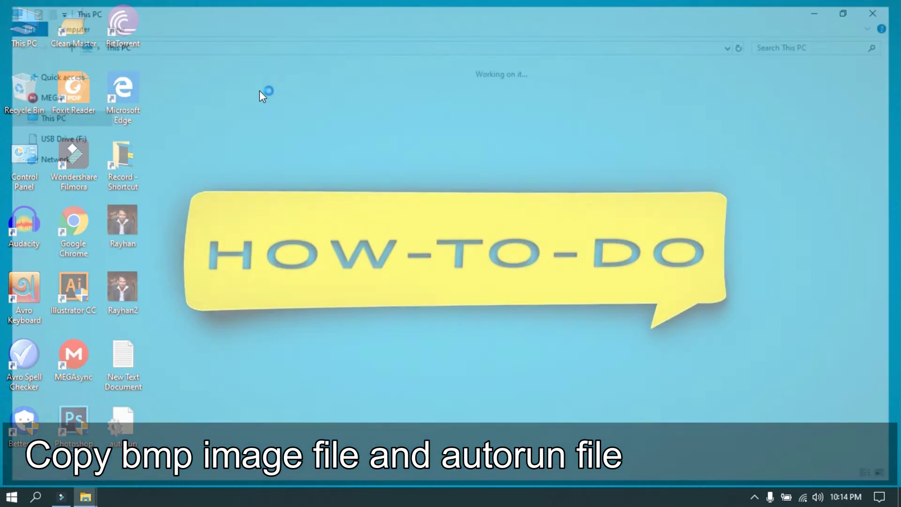
double_click(680, 119)
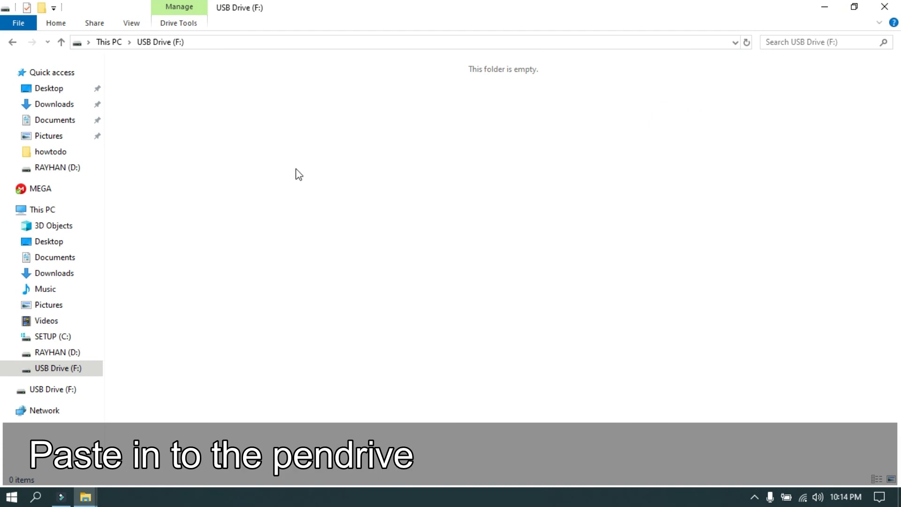
right_click(272, 161)
left_click(300, 251)
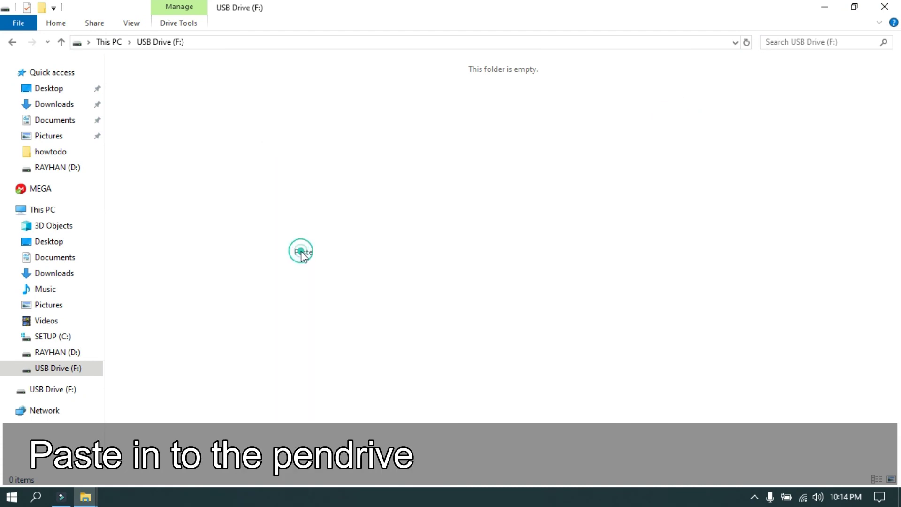
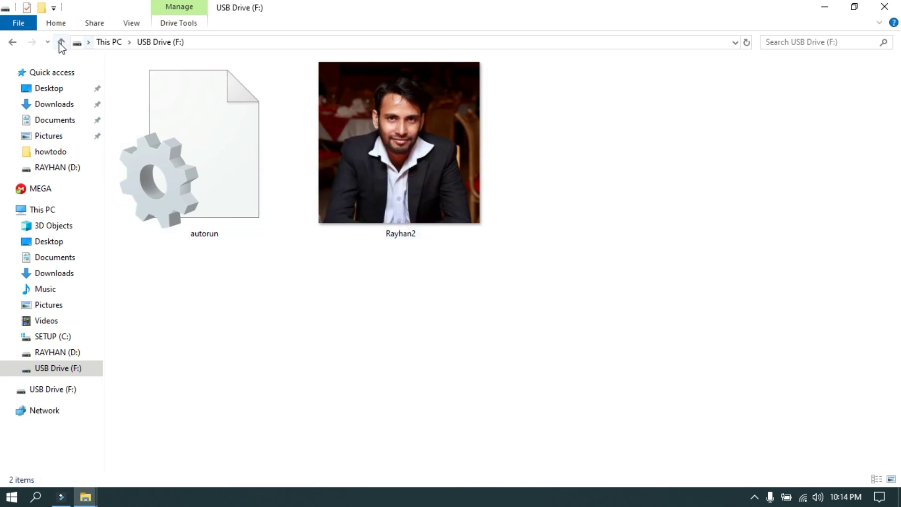
left_click(60, 41)
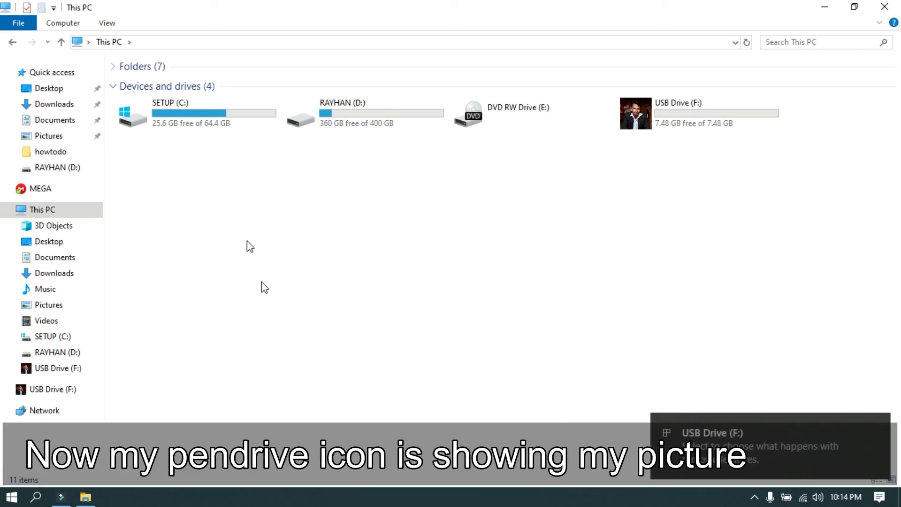
Step: Set the Hidden attribute on both the autorun file and the portrait bitmap in USB Drive (F:), and refresh the desktop
double_click(656, 118)
left_click_drag(170, 319, 483, 123)
right_click(403, 156)
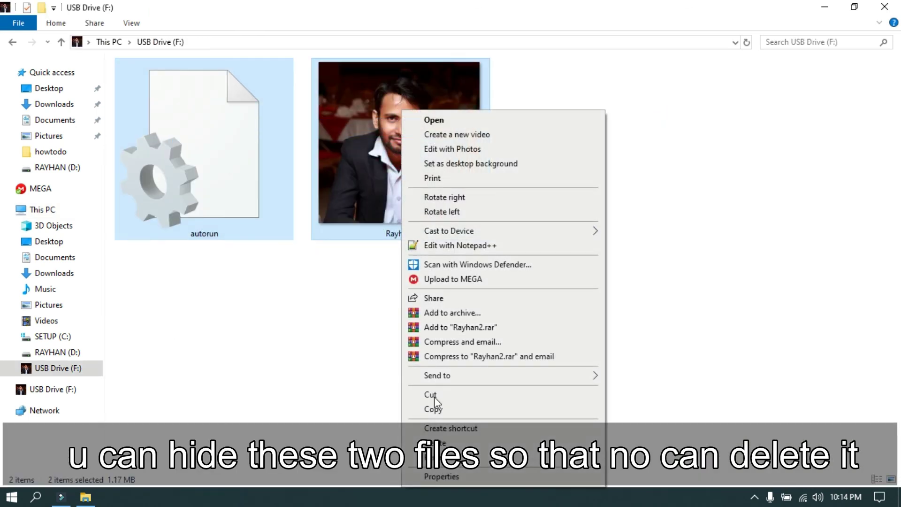
left_click(437, 476)
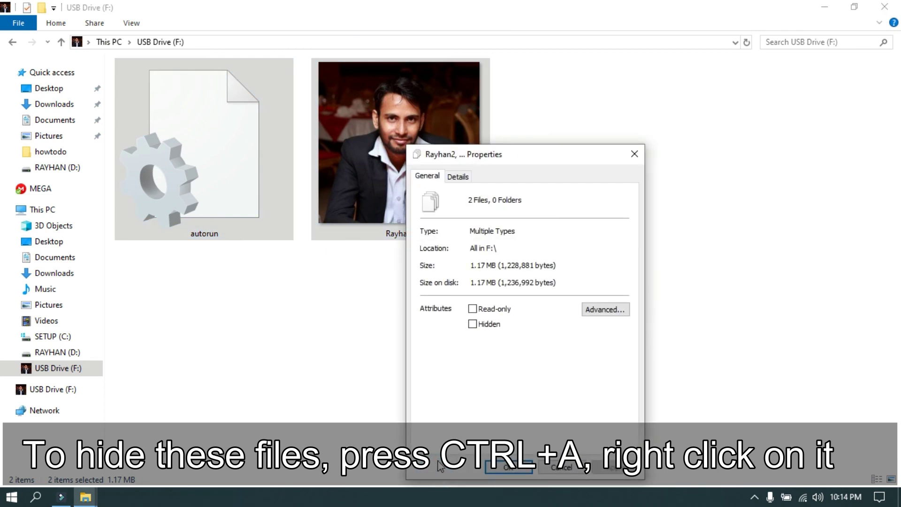
left_click(473, 324)
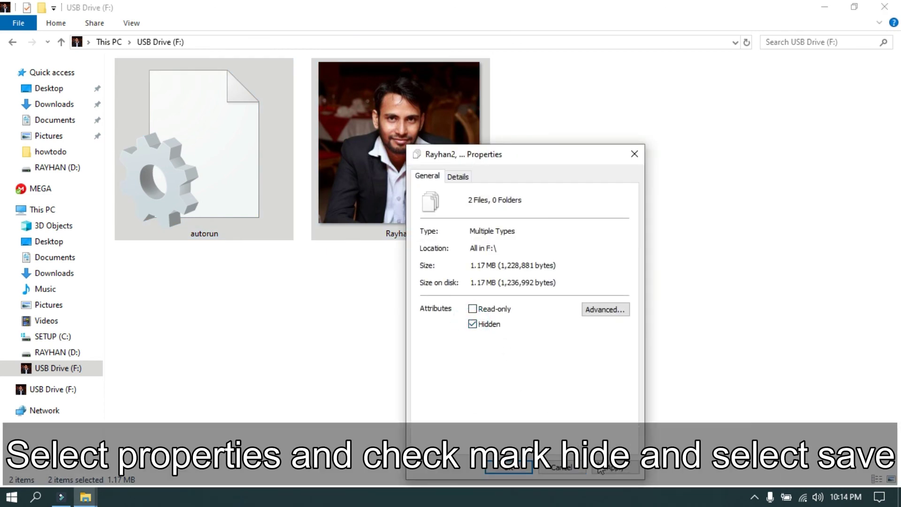
left_click(512, 468)
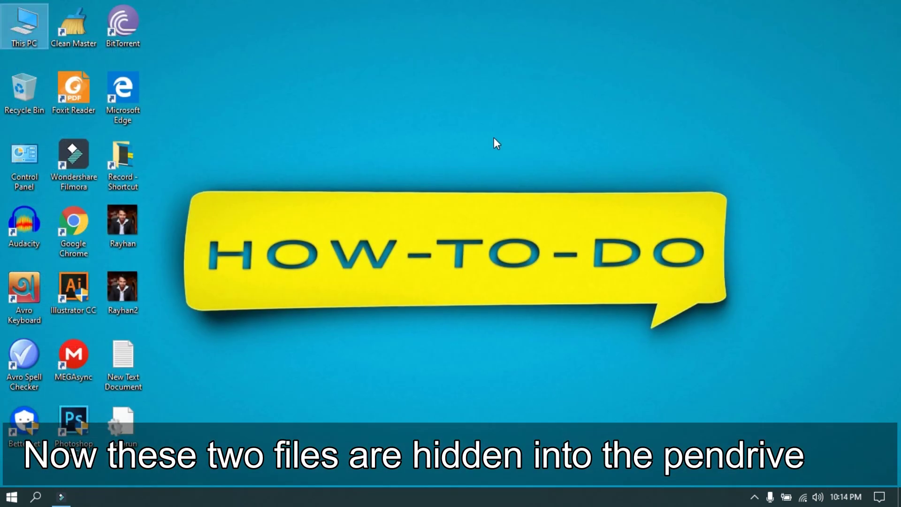
right_click(494, 137)
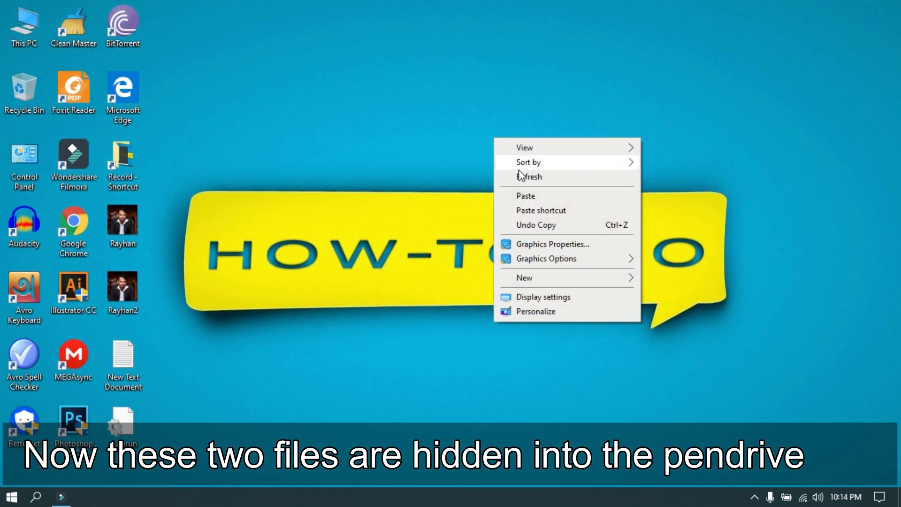
left_click(524, 178)
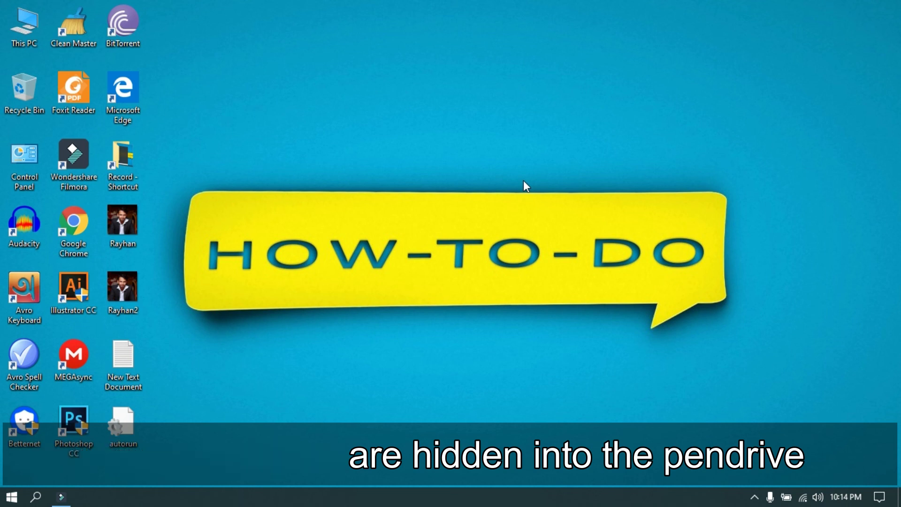